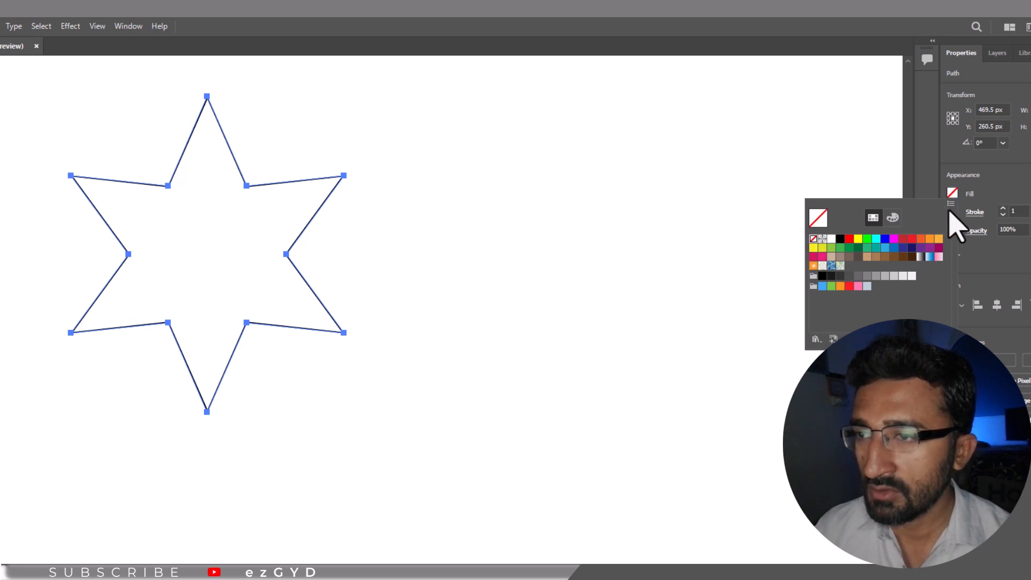
- Leave the six-point star with no fill and a 1 pt black stroke, then deselect it
click(1012, 194)
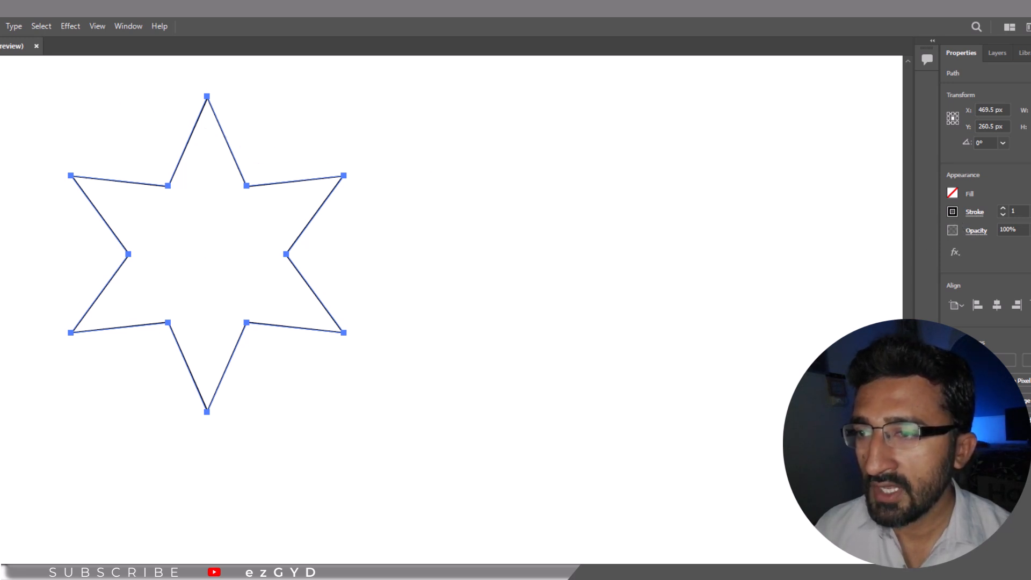
click(5, 49)
click(35, 170)
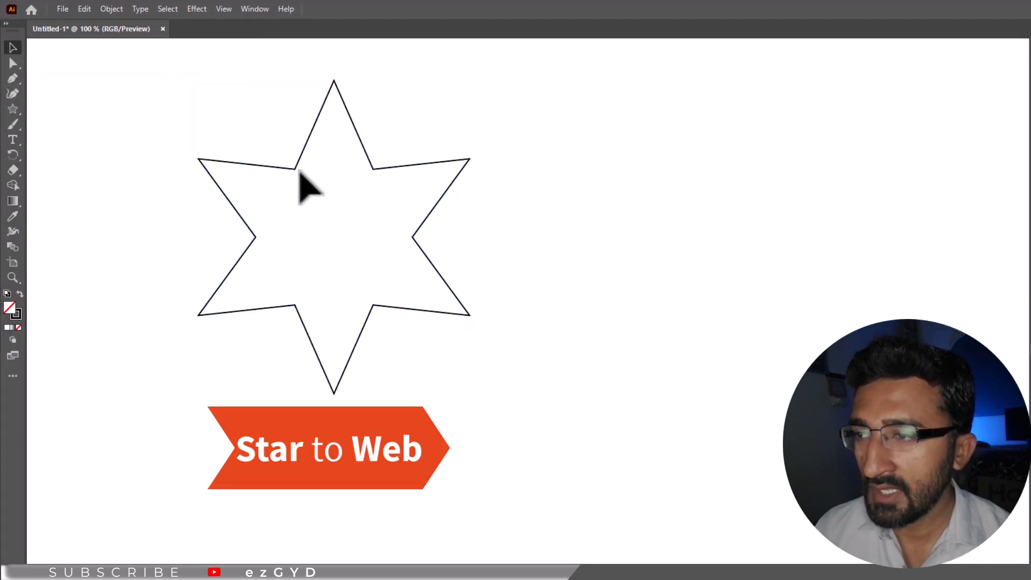
- Move the star down and right, then lasso-select its six inner corner points
drag(296, 170, 370, 206)
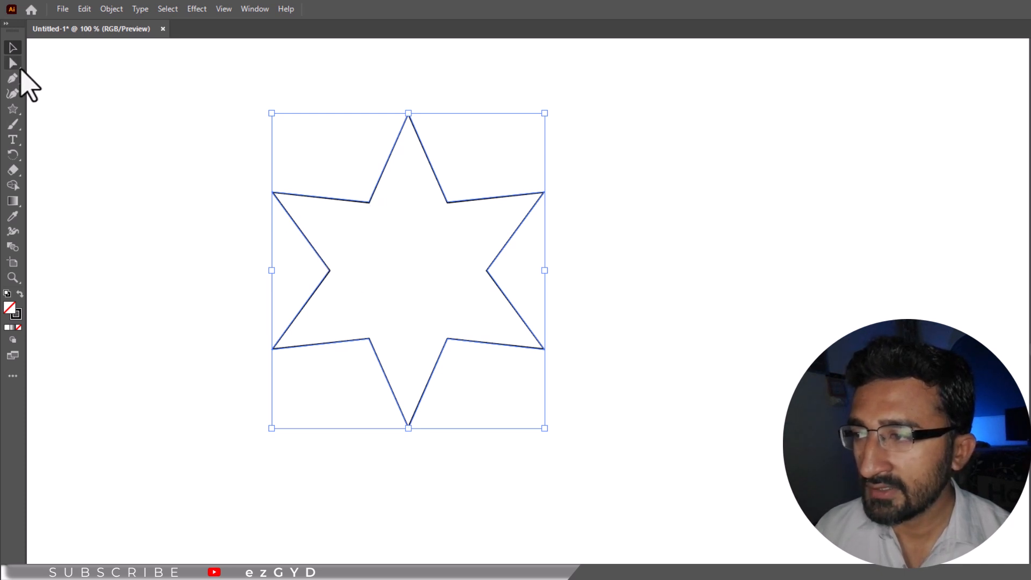
click(15, 64)
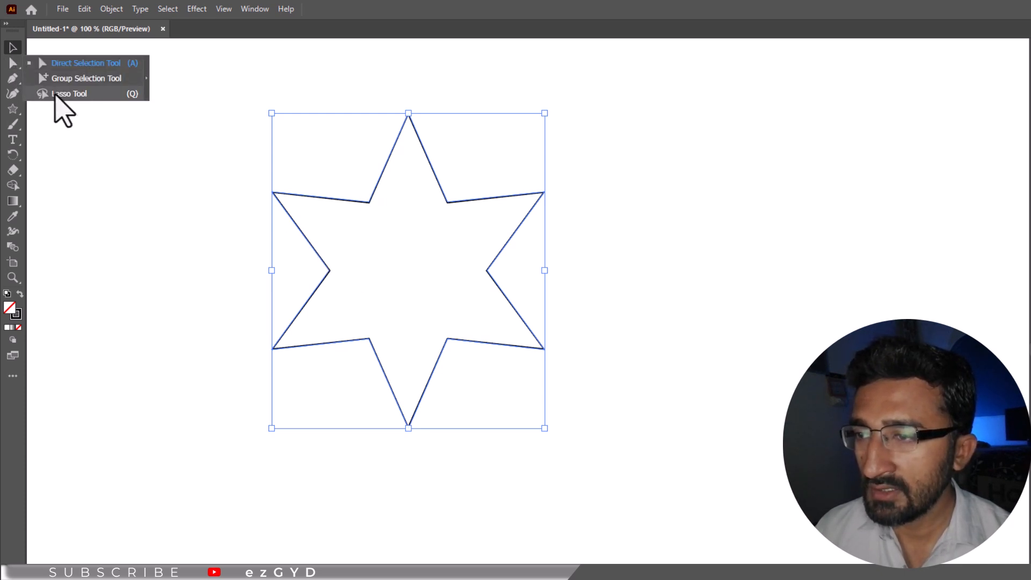
click(89, 97)
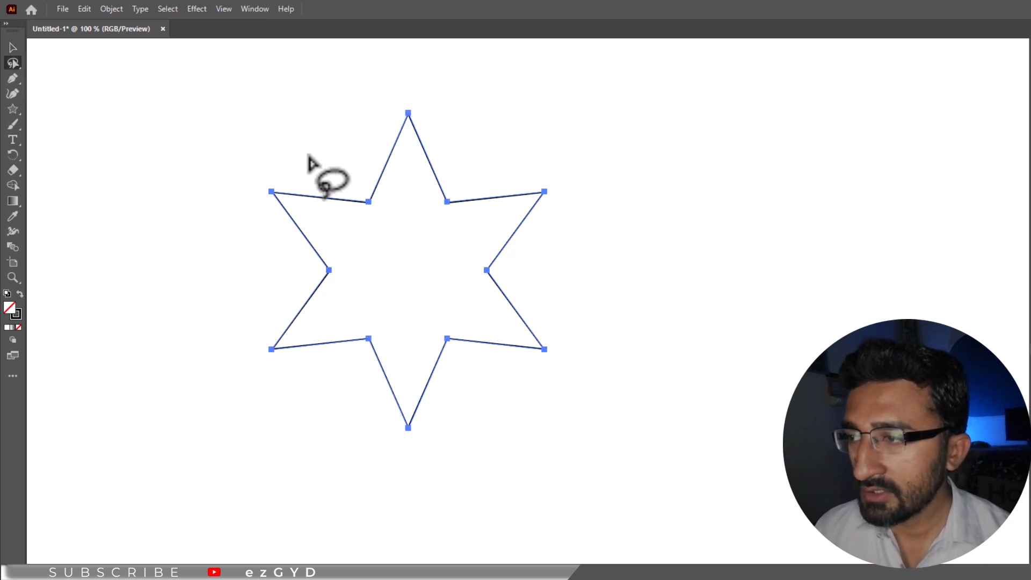
mouse_move(344, 179)
mouse_down()
mouse_move(305, 237)
mouse_move(307, 285)
mouse_move(353, 354)
mouse_move(441, 370)
mouse_move(470, 358)
mouse_move(510, 288)
mouse_move(516, 248)
mouse_move(499, 205)
mouse_move(487, 187)
mouse_move(440, 171)
mouse_move(344, 180)
mouse_up()
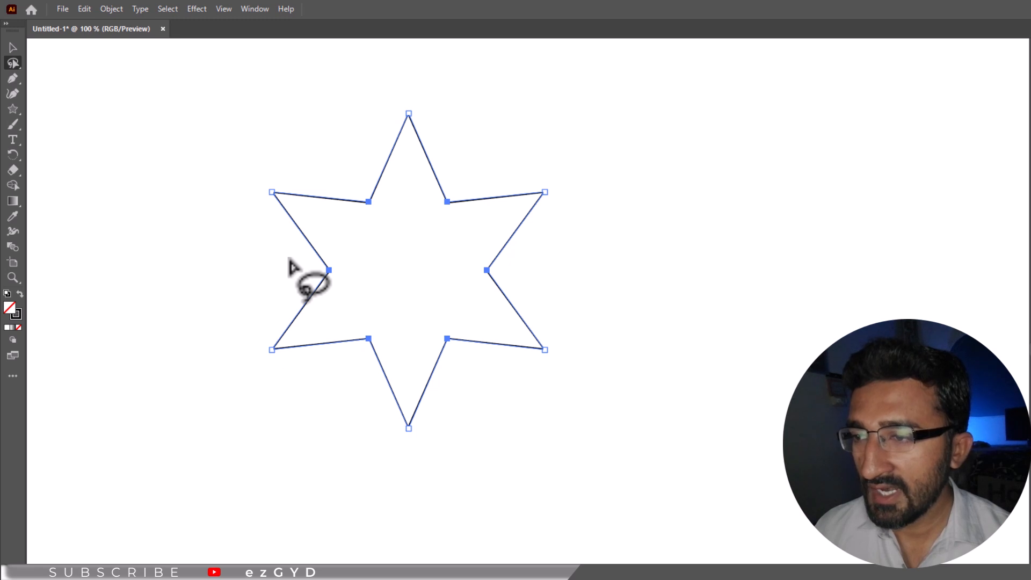
- Round the inner corners into deep concave curves with the live corner widget, then select the star
right_click(19, 62)
click(52, 63)
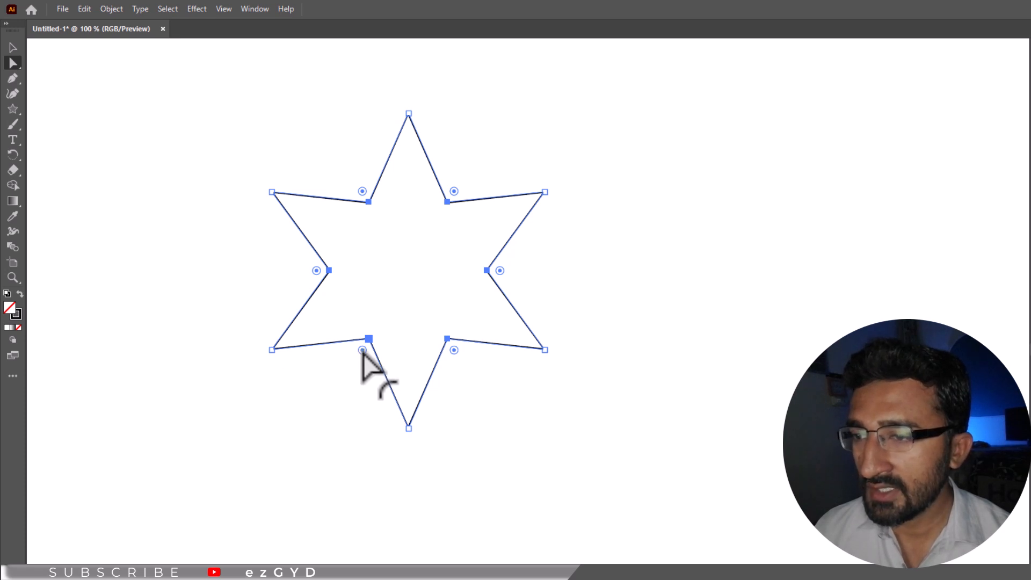
drag(362, 354, 250, 511)
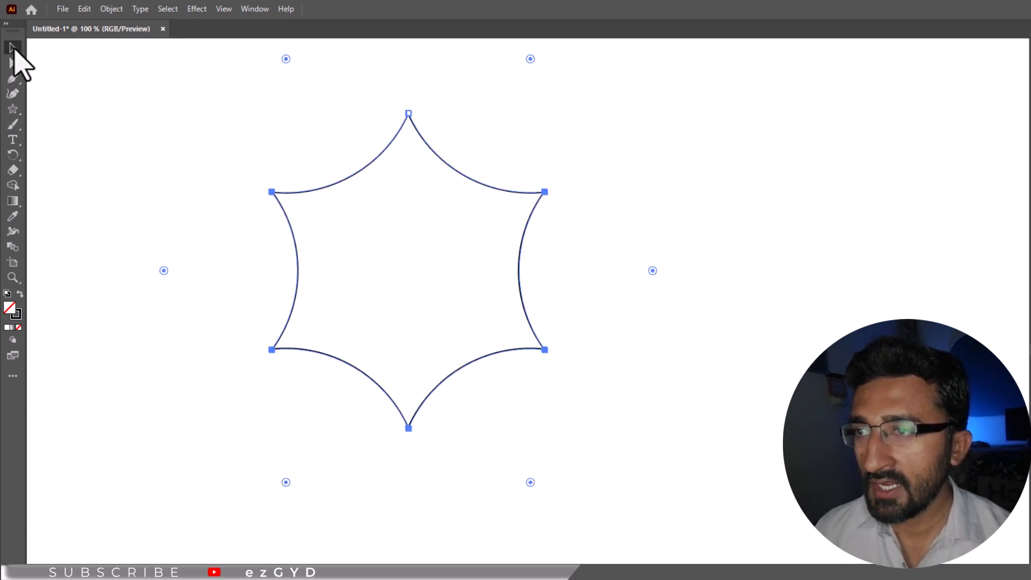
click(14, 48)
drag(251, 163, 408, 312)
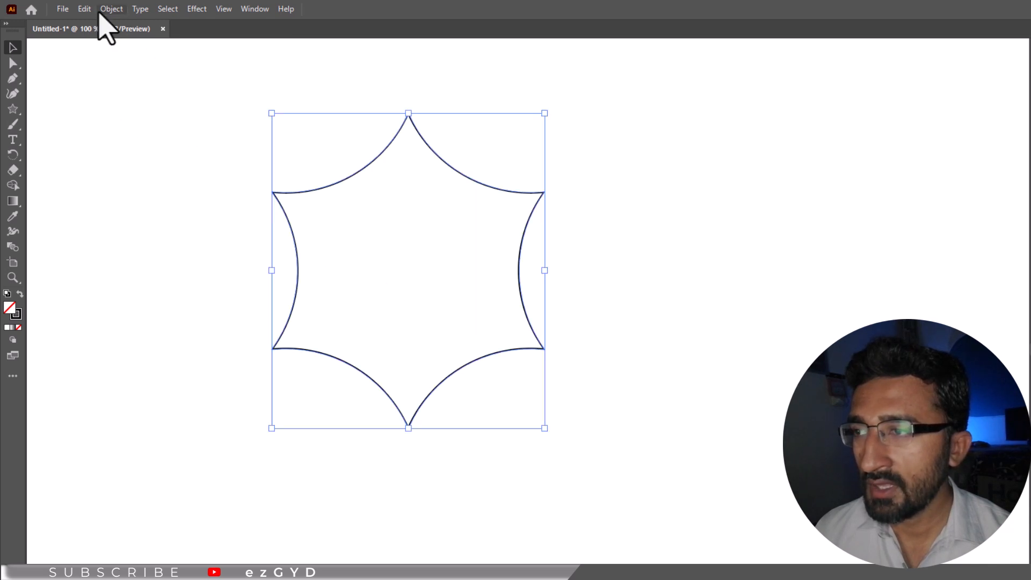
- Duplicate the curved star, shrink the copy proportionally inside the original, and select both stars
click(84, 9)
click(105, 69)
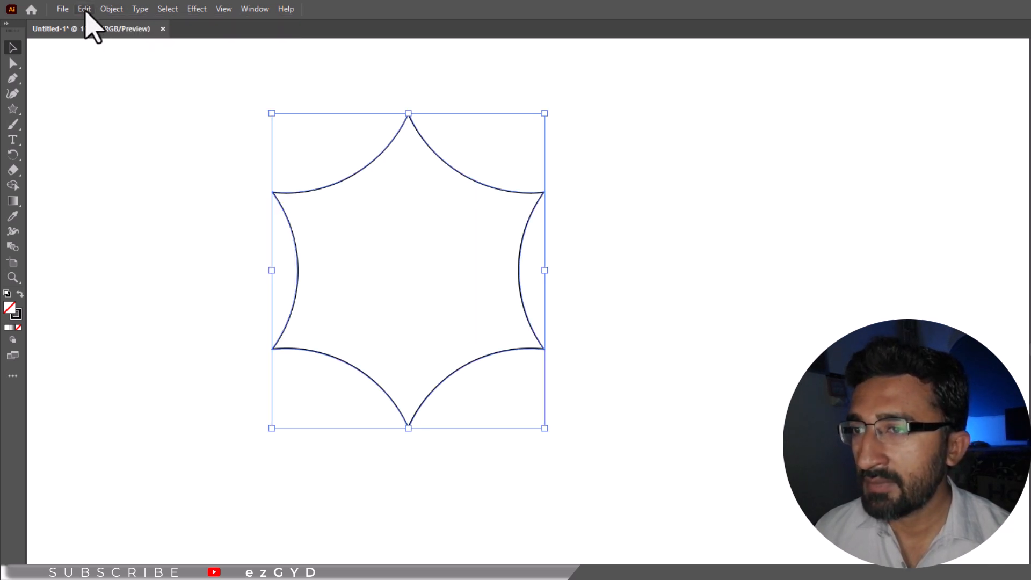
click(85, 9)
click(114, 82)
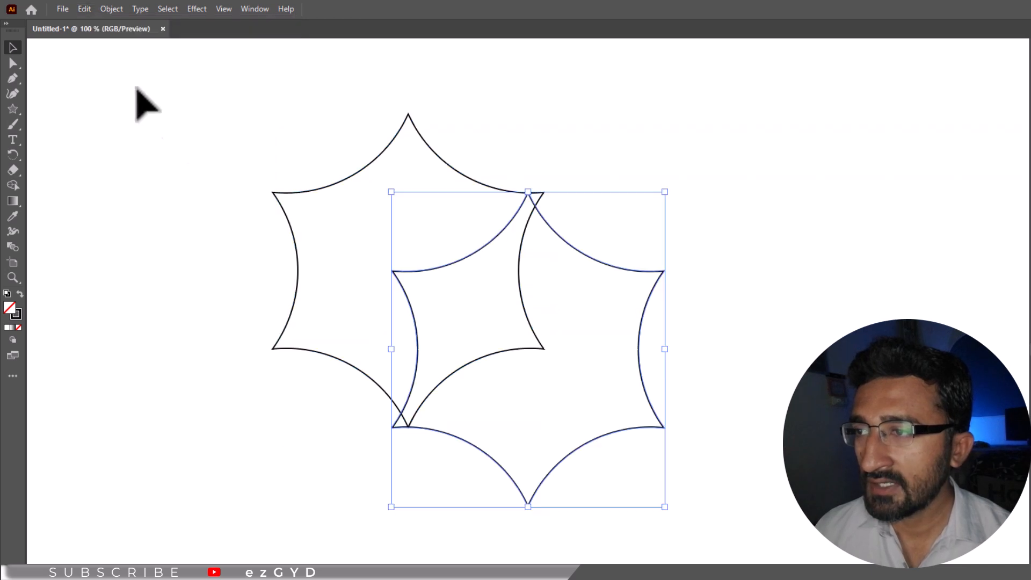
key(shift)
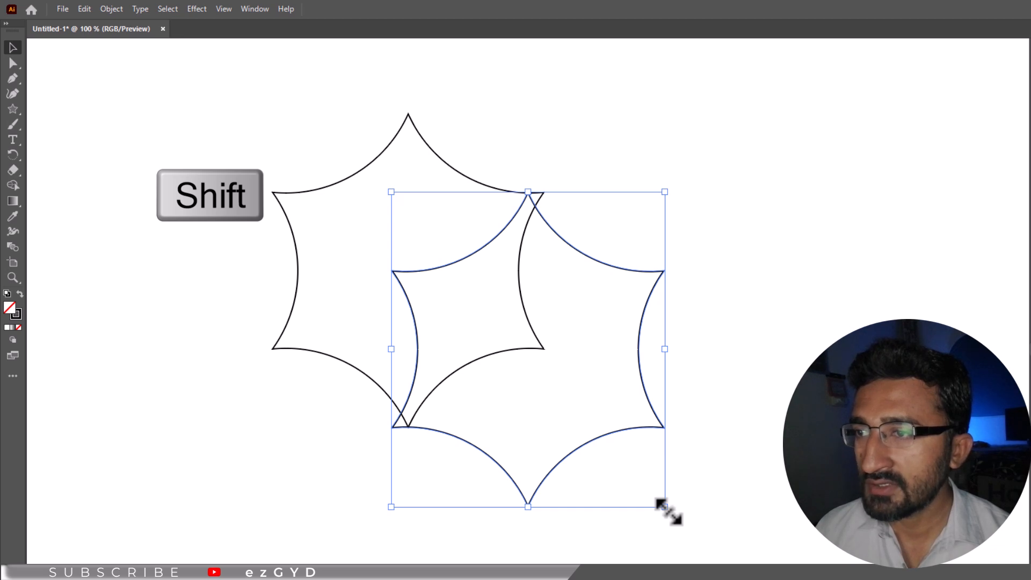
drag(666, 508, 456, 400)
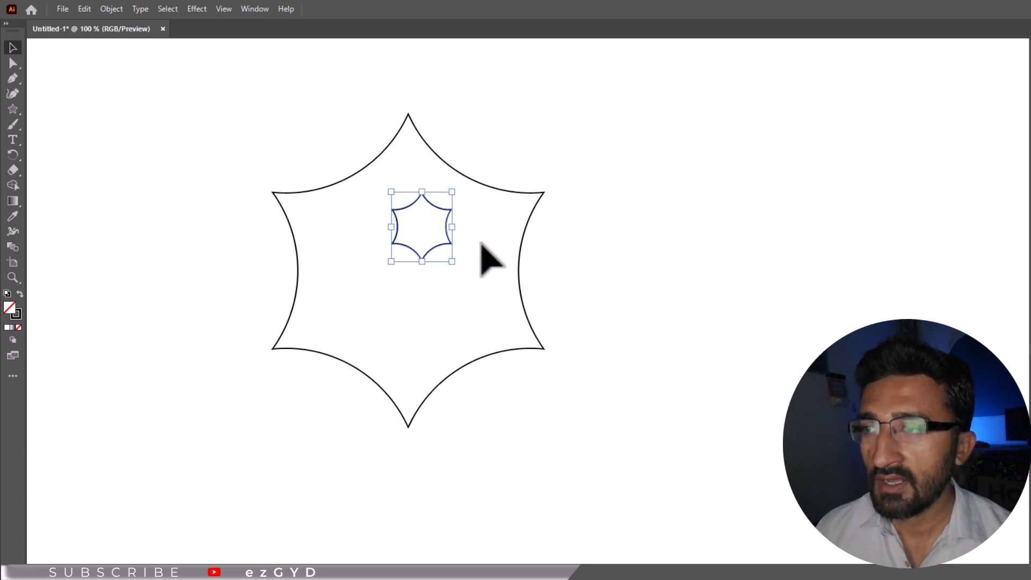
drag(666, 104, 281, 274)
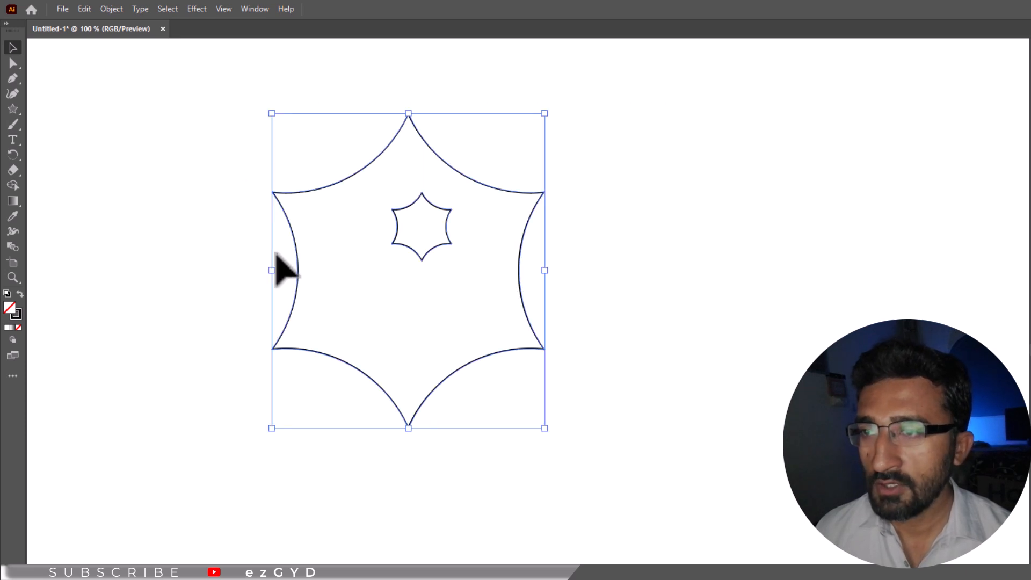
- Align the two stars on horizontal and vertical centres using the Align panel
click(255, 9)
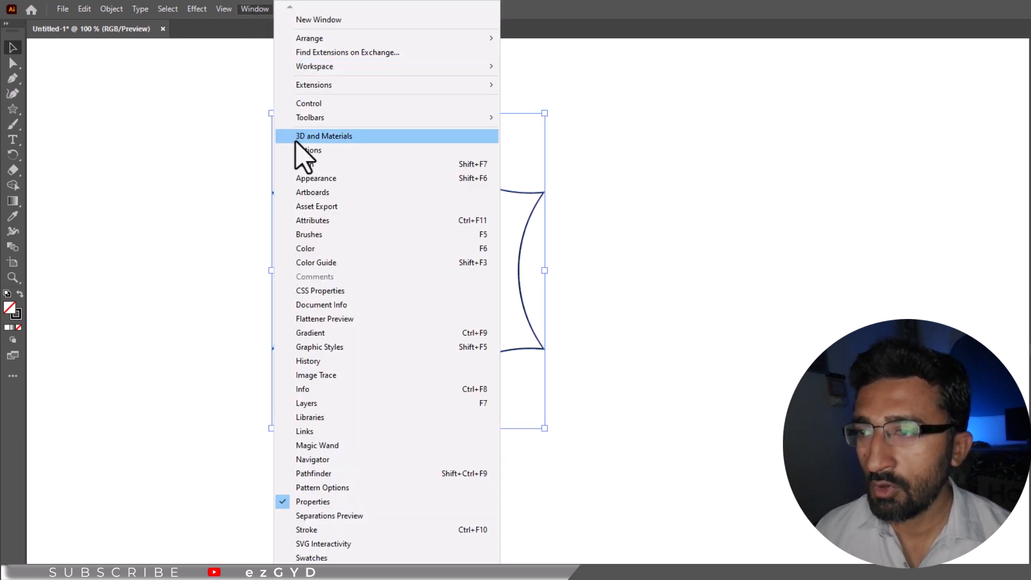
click(309, 164)
drag(161, 437, 792, 260)
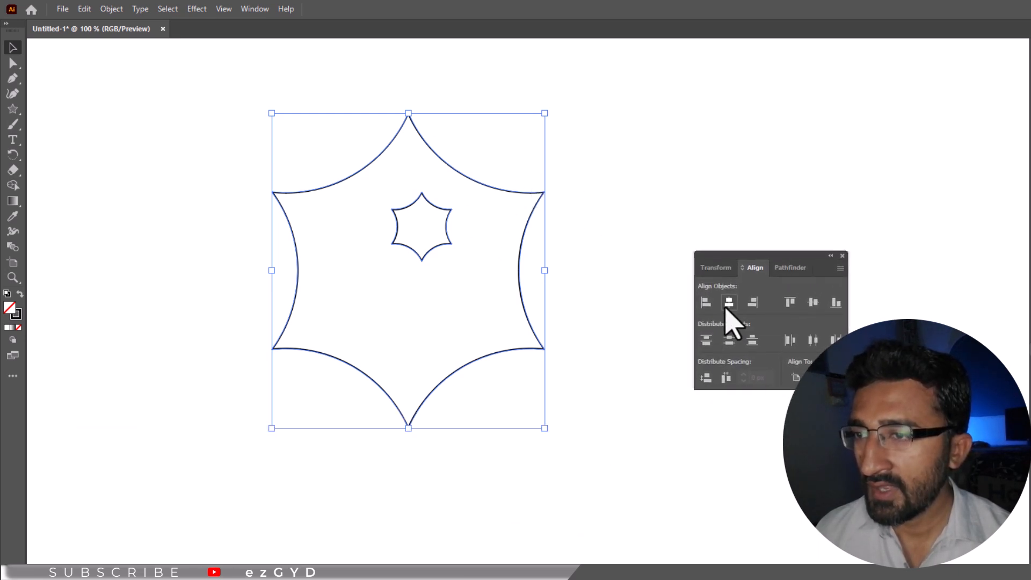
click(728, 304)
click(813, 302)
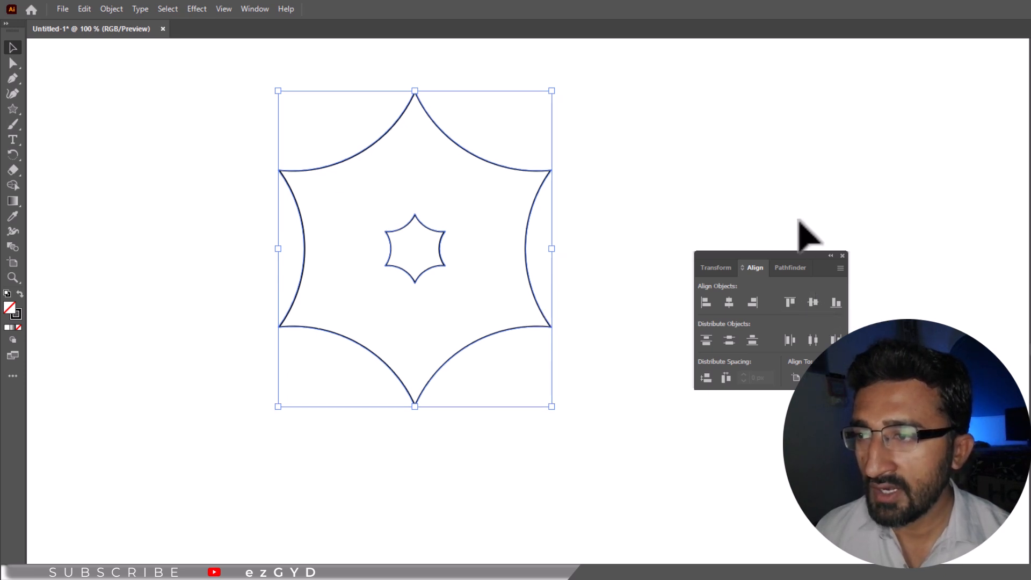
drag(730, 258, 804, 259)
click(691, 221)
drag(568, 99, 226, 371)
click(110, 10)
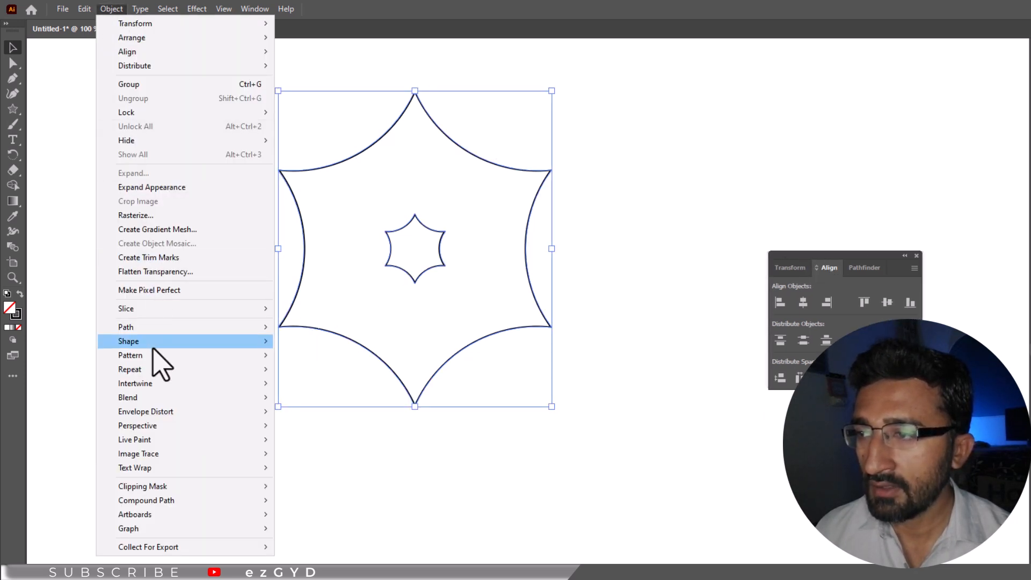
- Blend the two stars, with Blend Options set to Specified Steps of 7
mouse_move(155, 394)
click(315, 398)
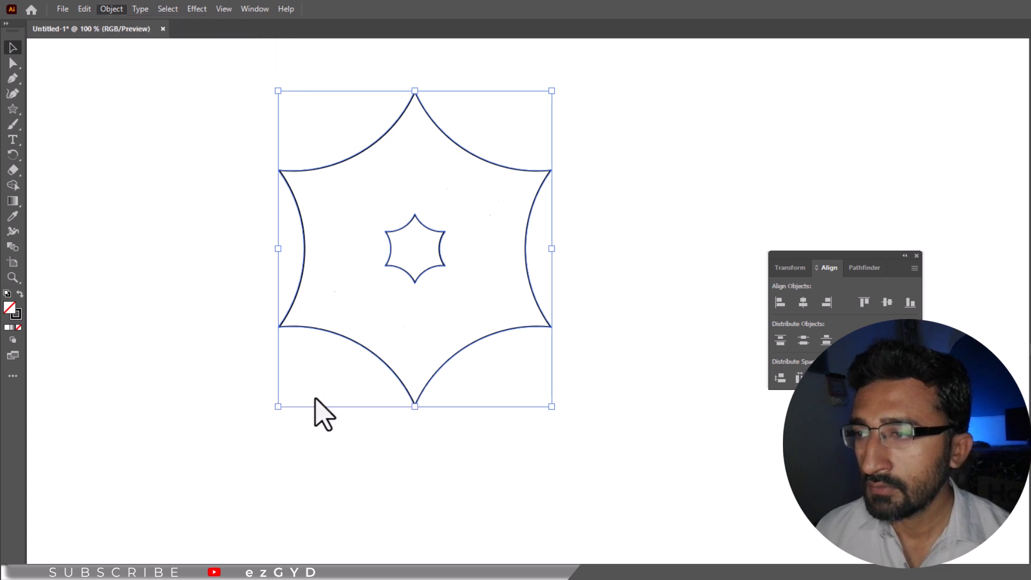
click(111, 10)
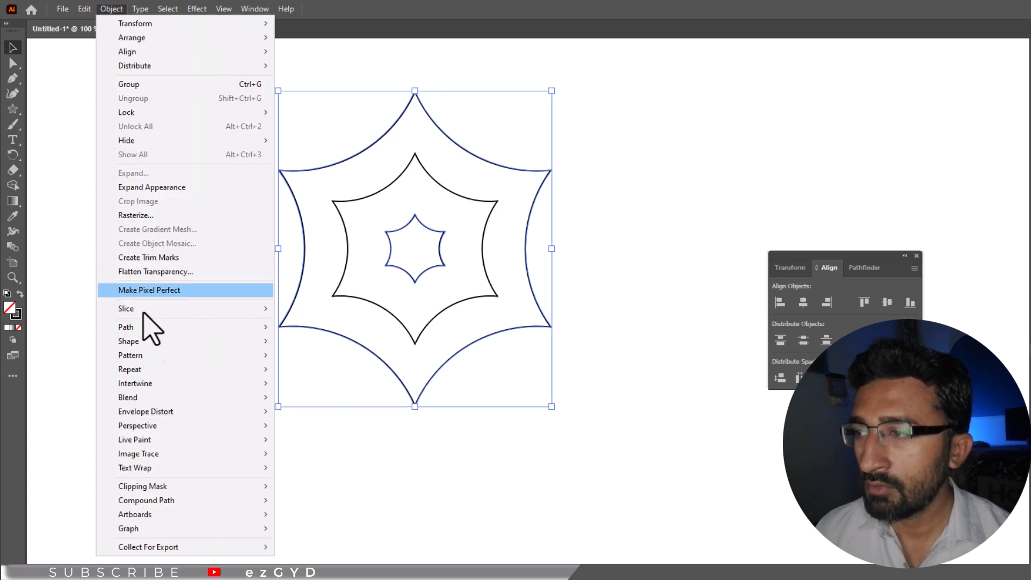
mouse_move(156, 397)
click(329, 431)
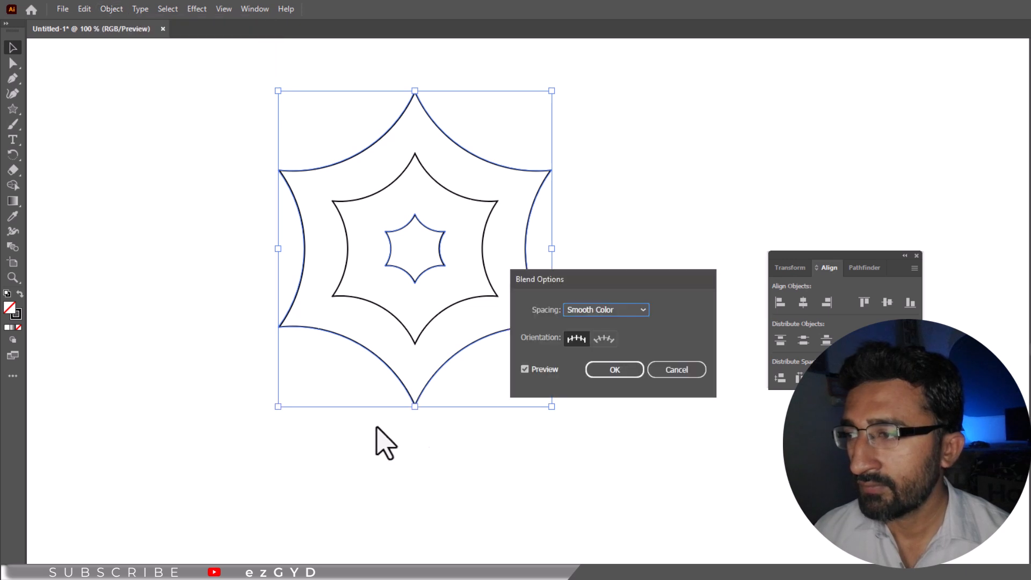
click(591, 311)
click(606, 346)
key(Up)
key(Up)
key(Up)
key(Up)
key(Up)
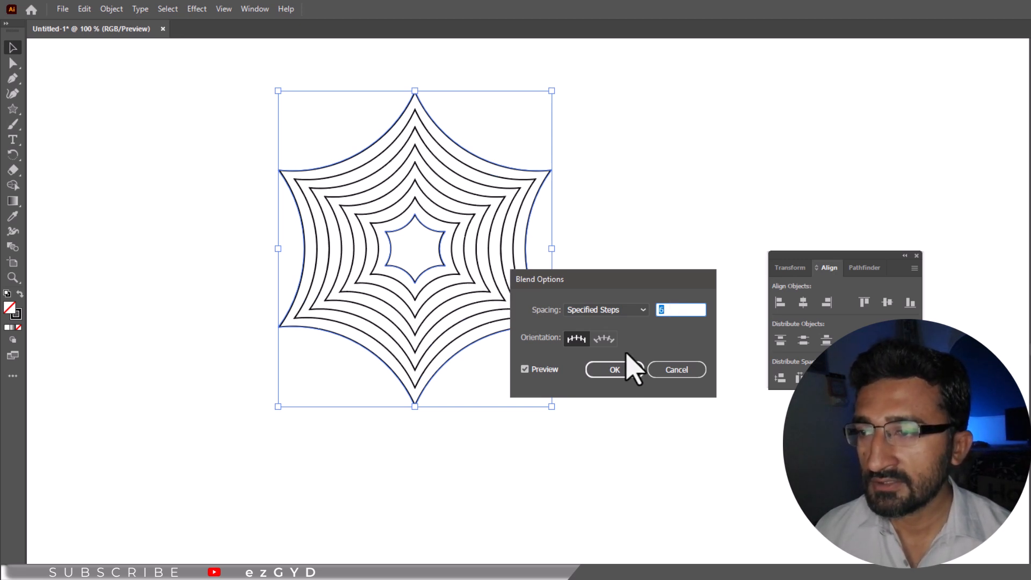
key(Up)
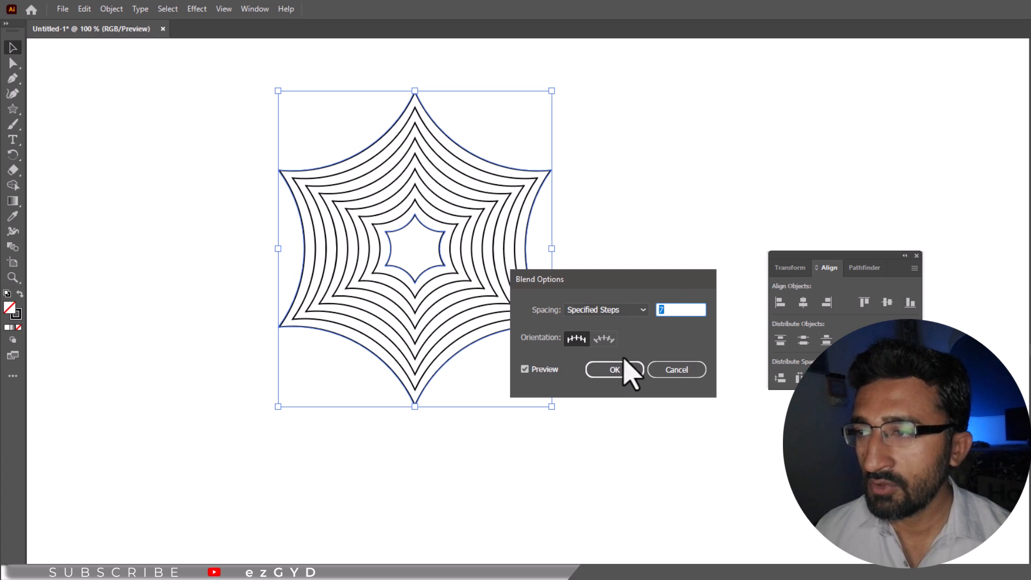
click(531, 369)
click(524, 369)
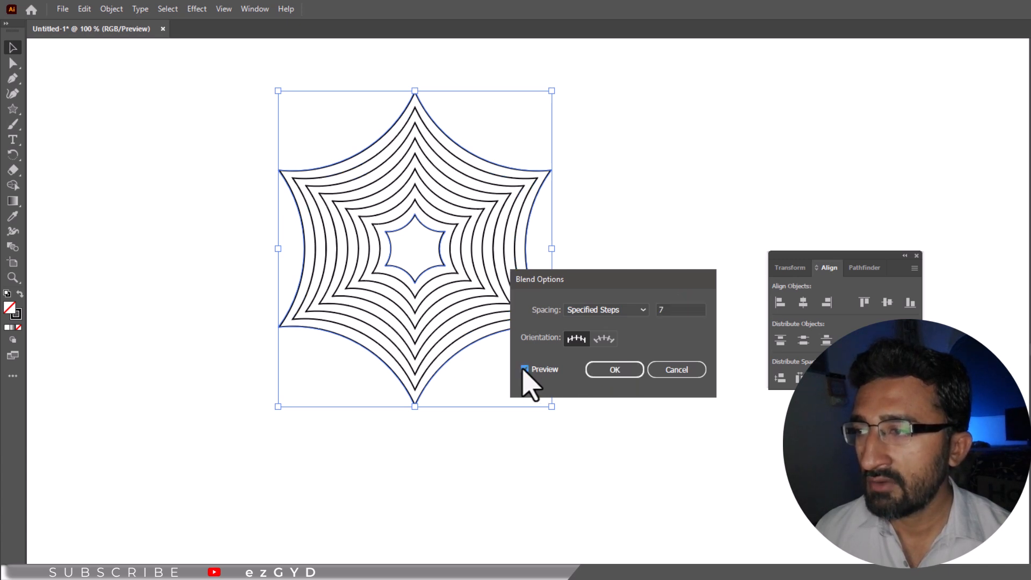
click(615, 369)
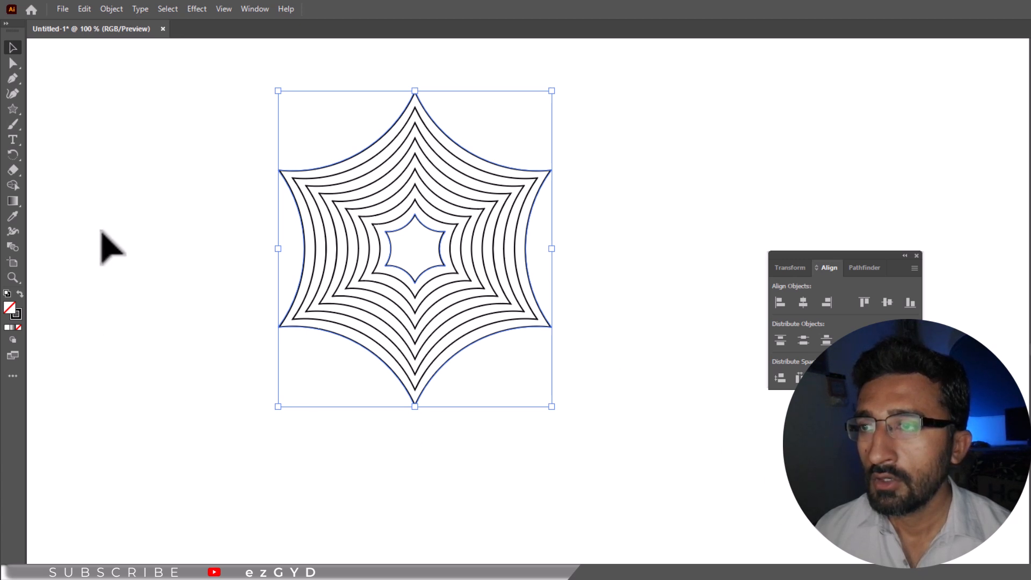
click(188, 251)
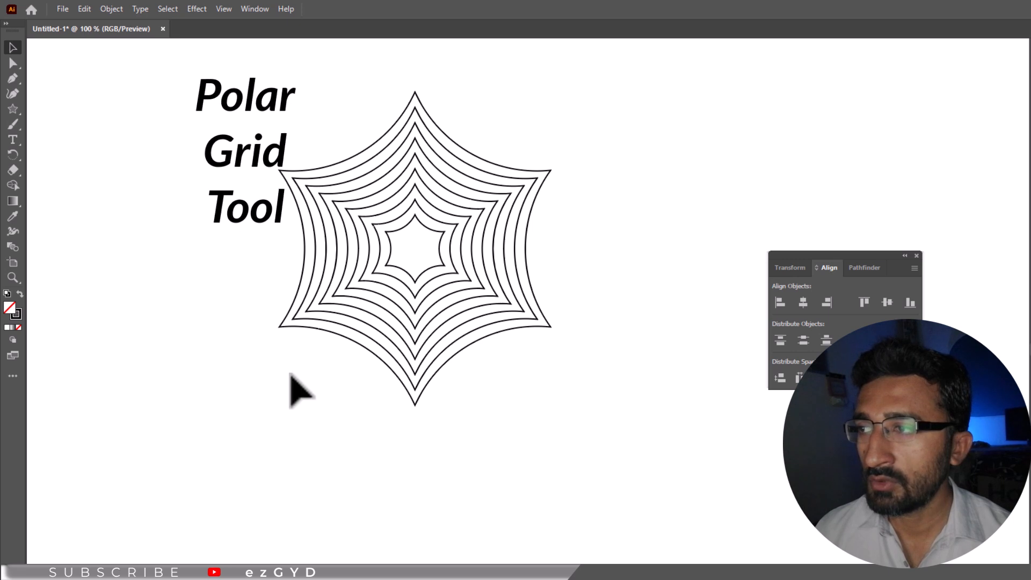
- Add the Polar Grid Tool to the toolbar from the All Tools drawer
click(11, 377)
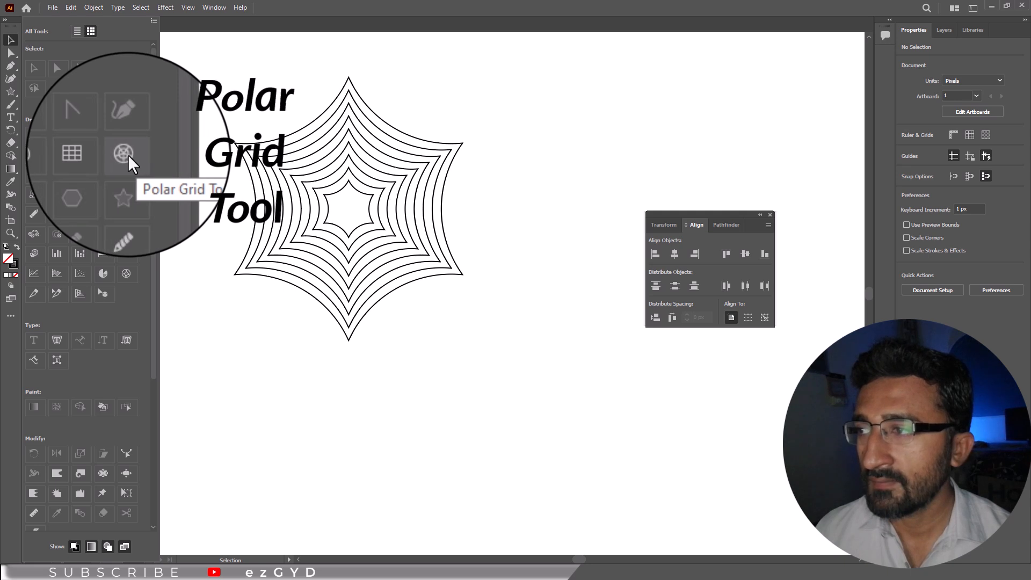
drag(128, 155, 14, 245)
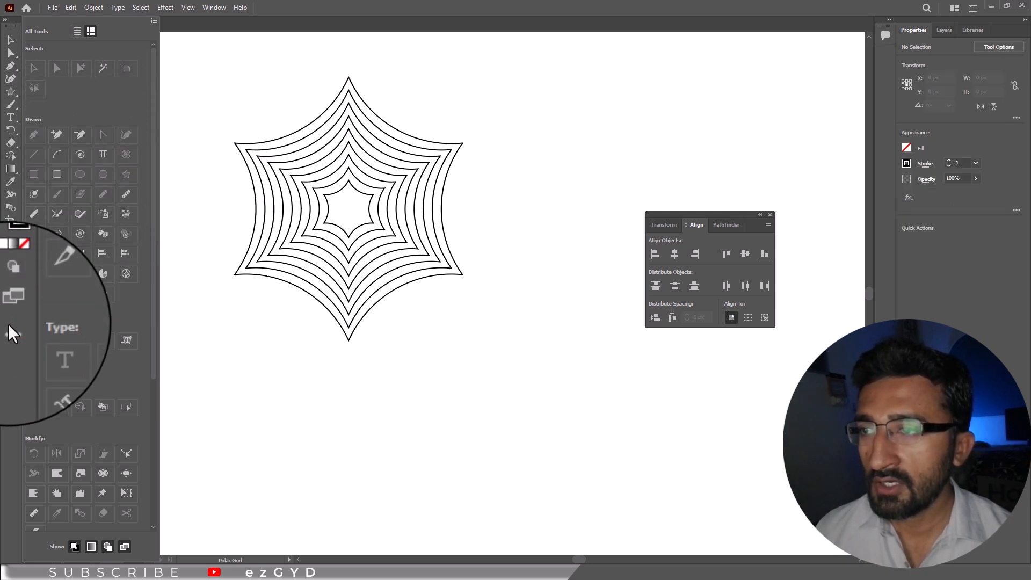
click(8, 322)
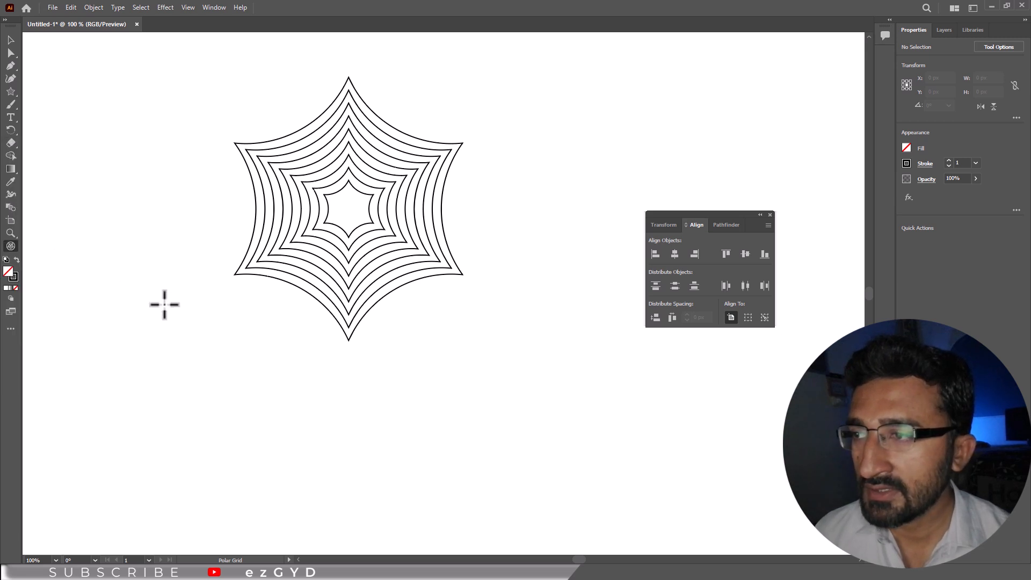
- Drag a polar grid over the star web with no inner rings and six radial dividers
drag(241, 138, 506, 334)
key(Down)
key(Down)
key(Down)
key(Down)
key(Down)
key(Right)
- Select the polar grid and star web and align them on horizontal and vertical centres
key(v)
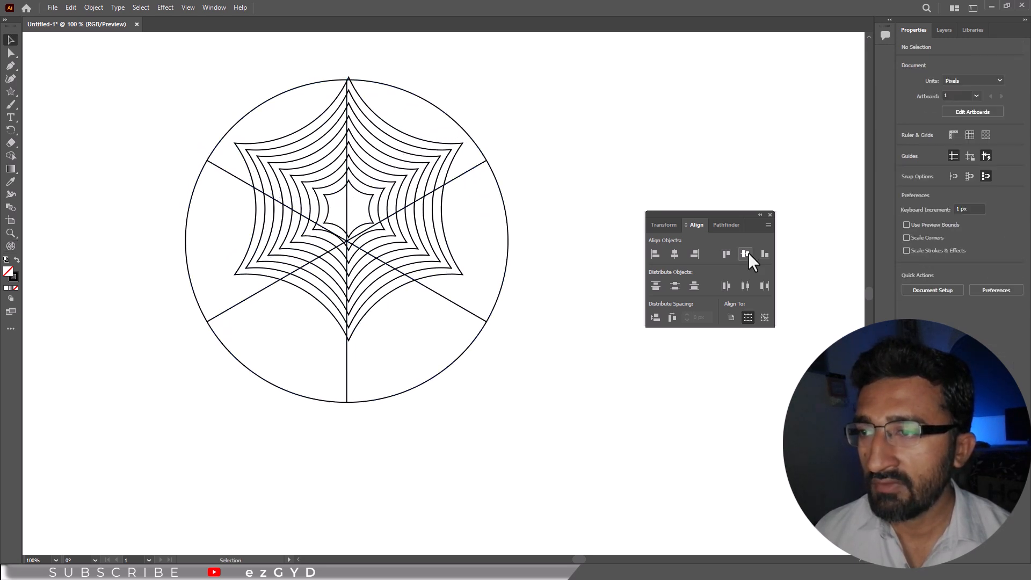
click(537, 114)
drag(558, 64, 179, 461)
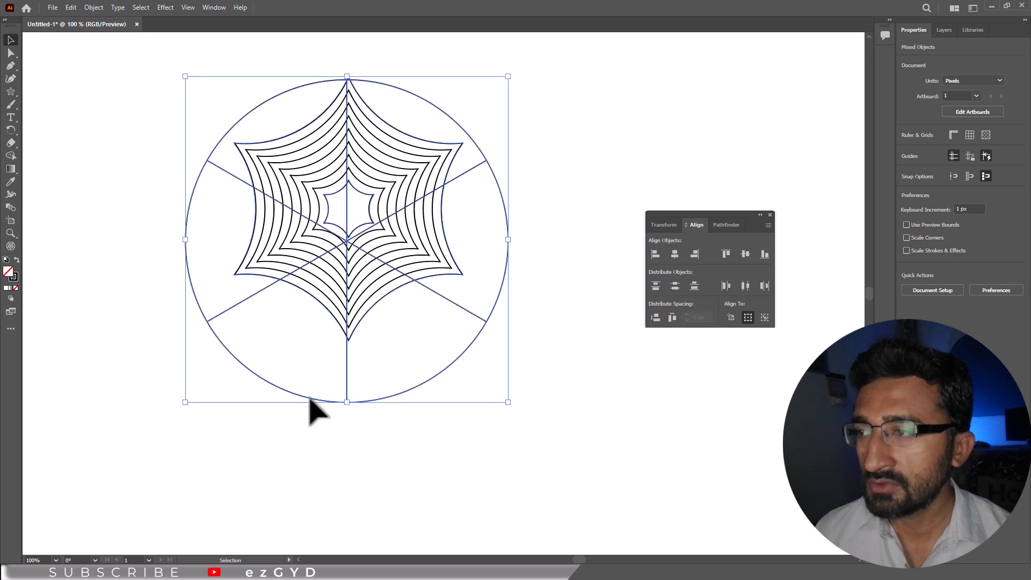
click(674, 254)
click(746, 253)
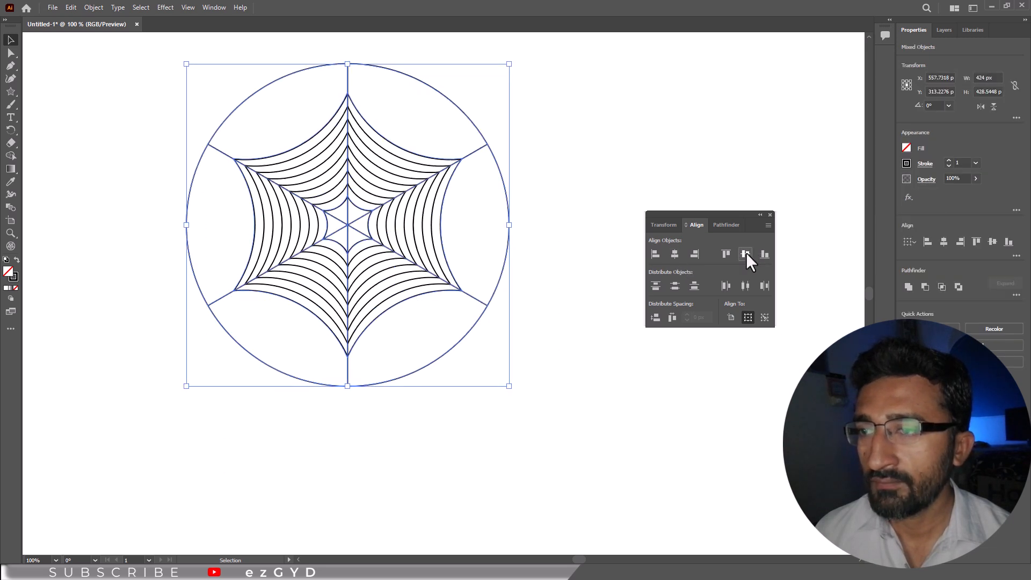
- Delete the polar grid's outer circle, leaving only the six radial lines
click(10, 52)
click(185, 87)
click(250, 97)
key(Delete)
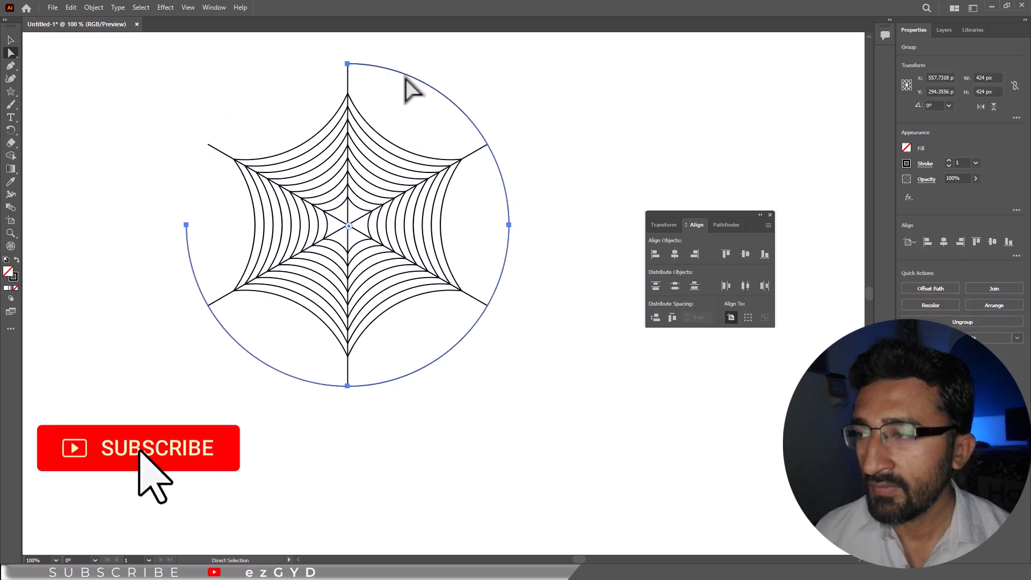
key(Delete)
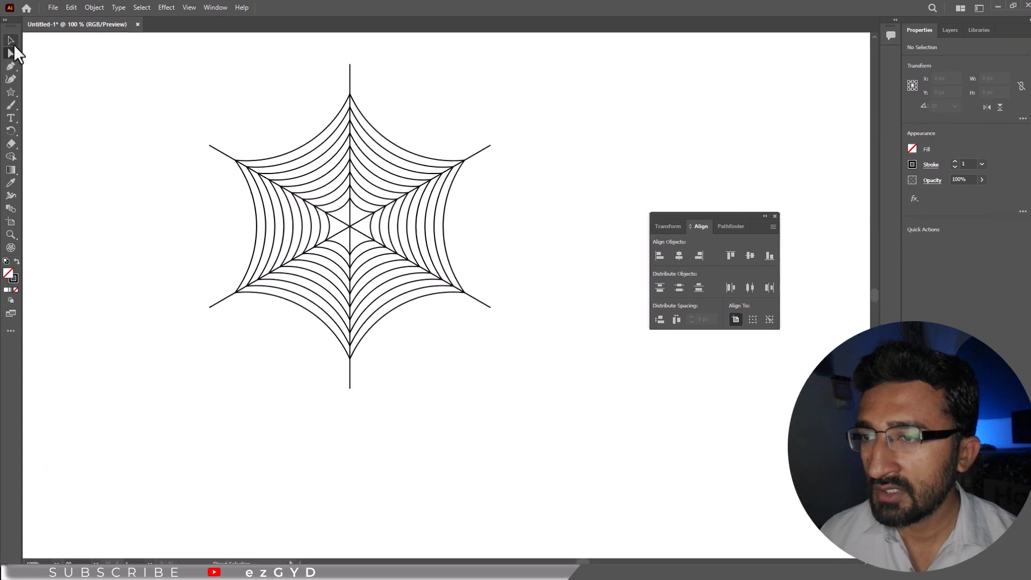